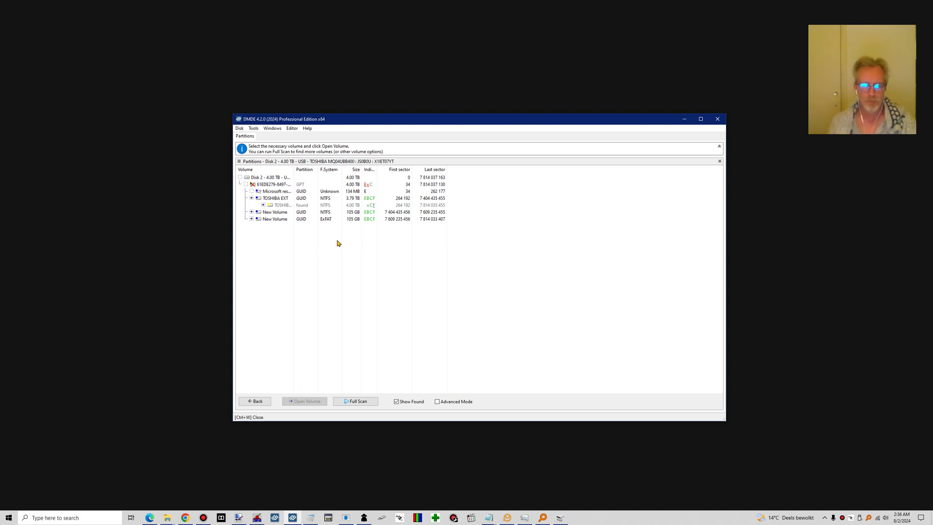
Show the 4 TB disk's all-zero sectors LBA 0–3 in a widened hex view, then switch to Disk Management
{"action": "left_click", "coordinate": [438, 403]}
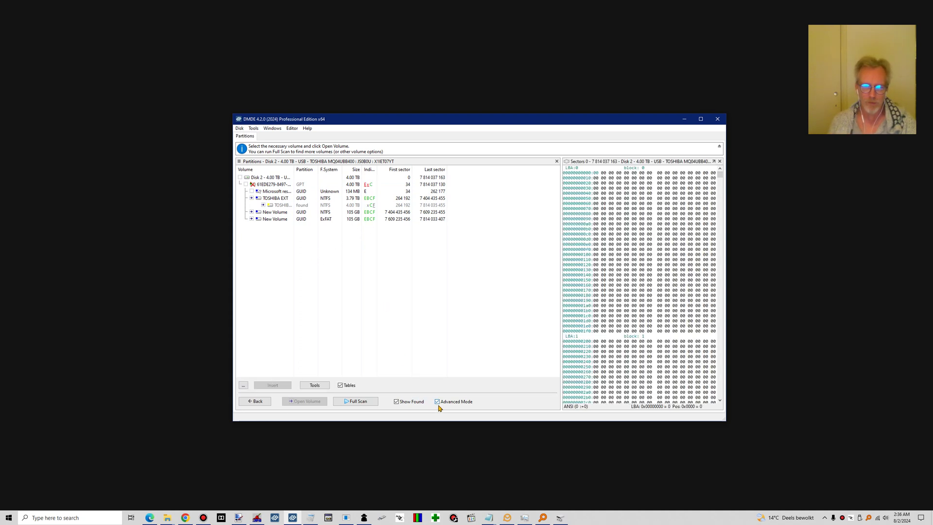
{"action": "left_click_drag", "start_coordinate": [561, 305], "coordinate": [481, 307]}
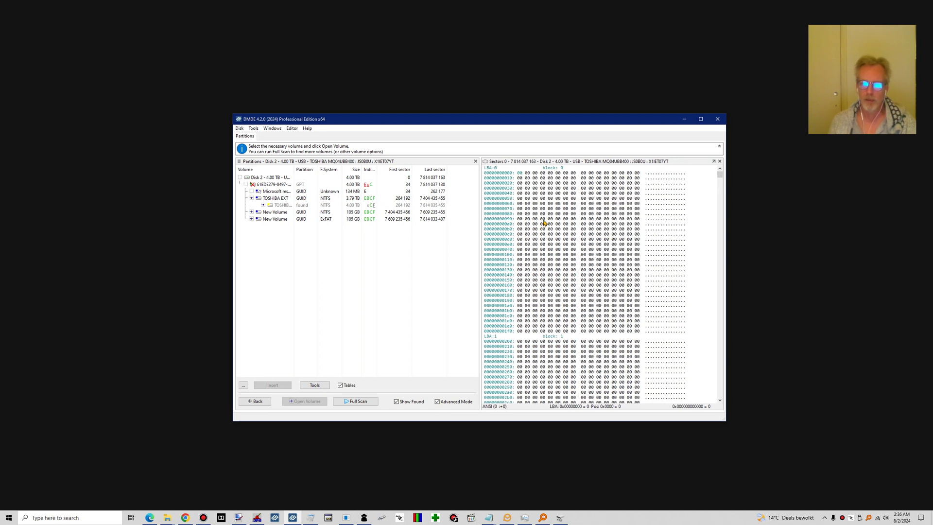
{"action": "scroll", "coordinate": [573, 316], "scroll_direction": "down", "scroll_amount": 7}
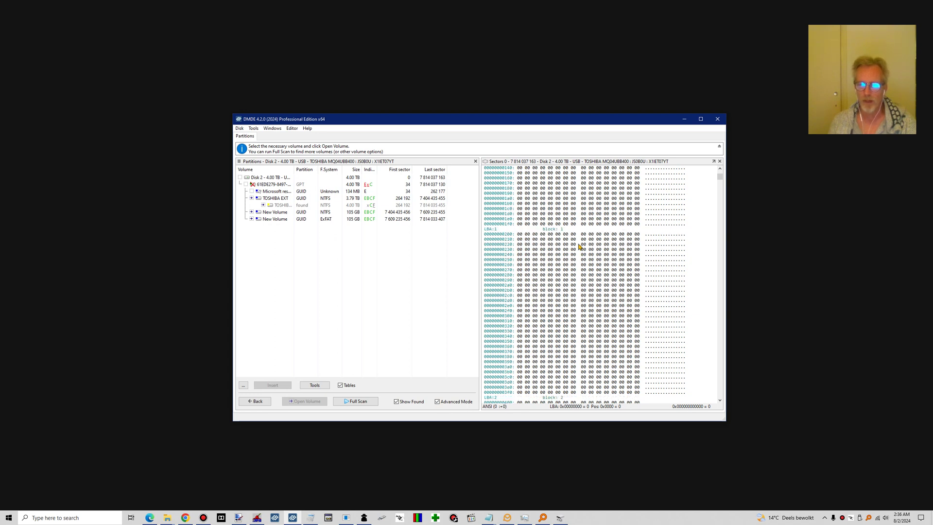
{"action": "scroll", "coordinate": [565, 249], "scroll_direction": "down", "scroll_amount": 10}
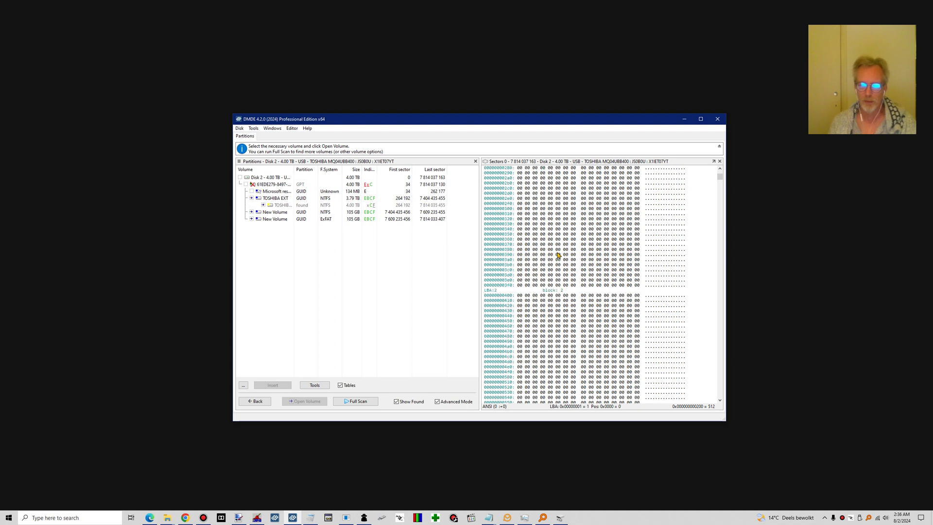
{"action": "scroll", "coordinate": [532, 311], "scroll_direction": "down", "scroll_amount": 3}
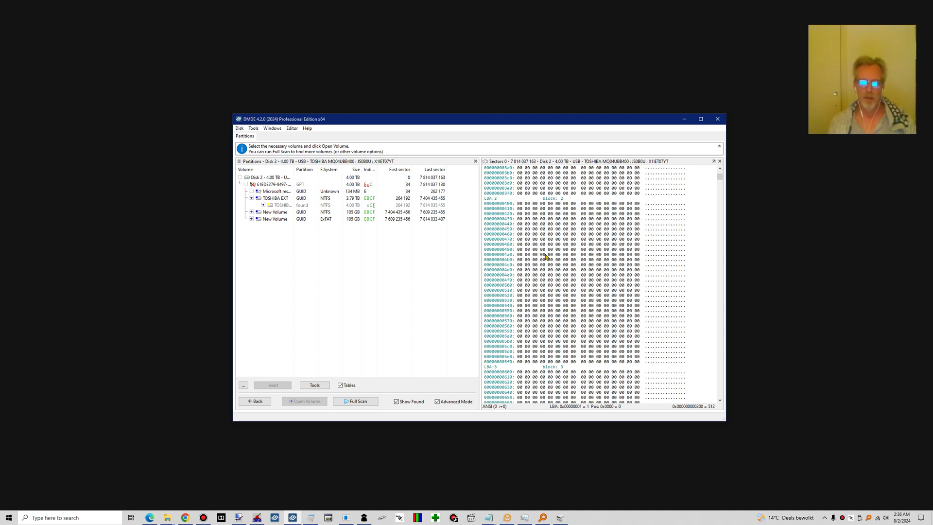
{"action": "left_click", "coordinate": [560, 518]}
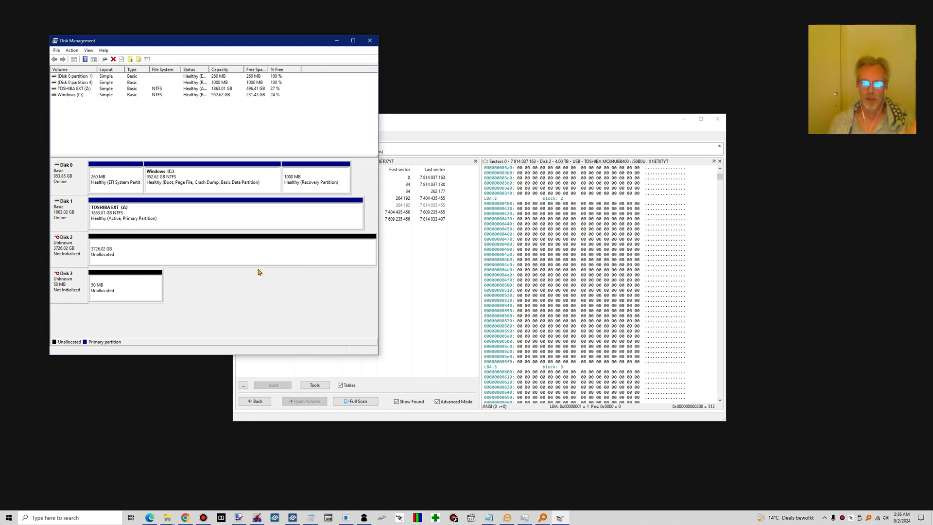
Verify Disk 2 is Not Initialized with 3726.02 GB unallocated, then minimize Disk Management
{"action": "left_click", "coordinate": [337, 42]}
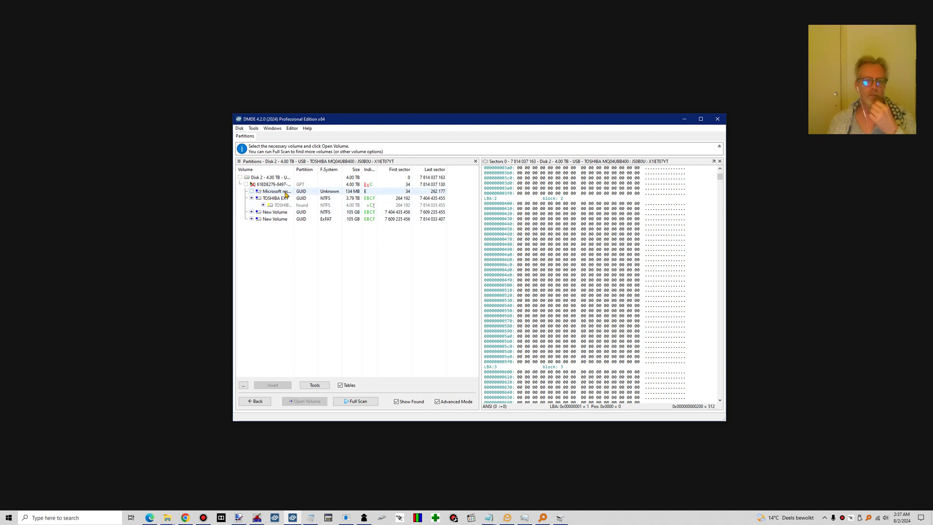
Reset Disk 2's GPT+MBR signatures (GPT Off) from the Tools menu
{"action": "left_click", "coordinate": [276, 180]}
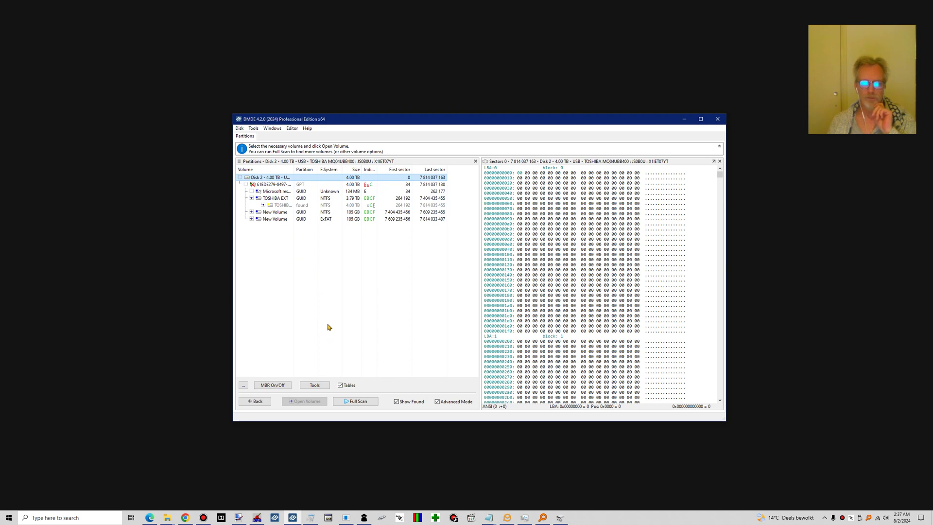
{"action": "left_click", "coordinate": [314, 387]}
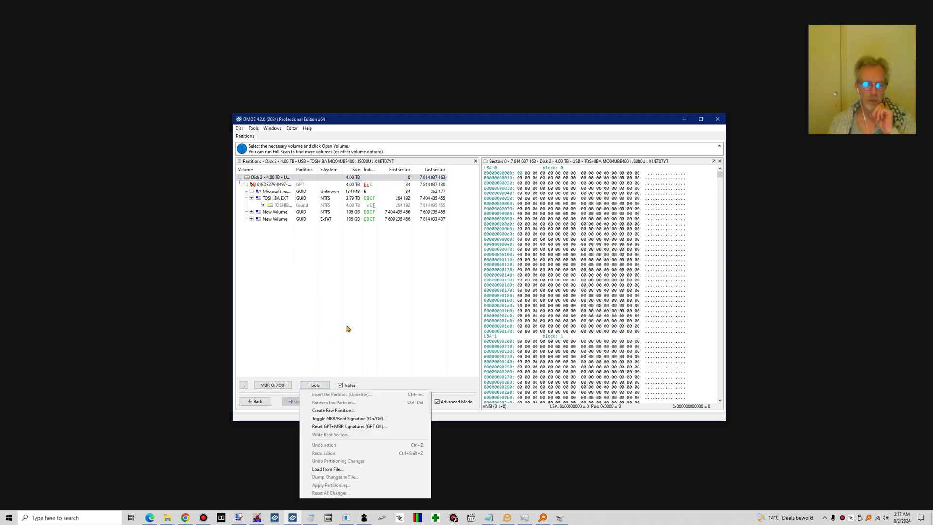
{"action": "left_click", "coordinate": [366, 427]}
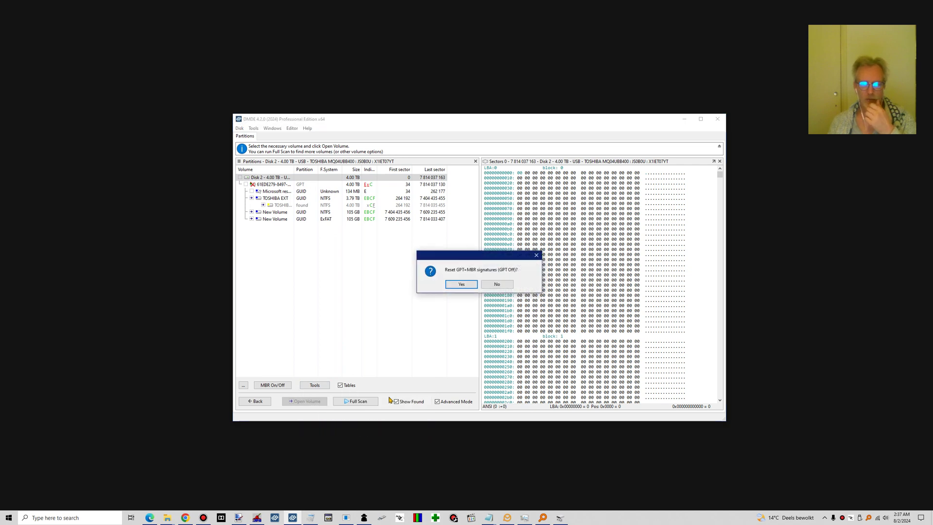
{"action": "left_click", "coordinate": [462, 285]}
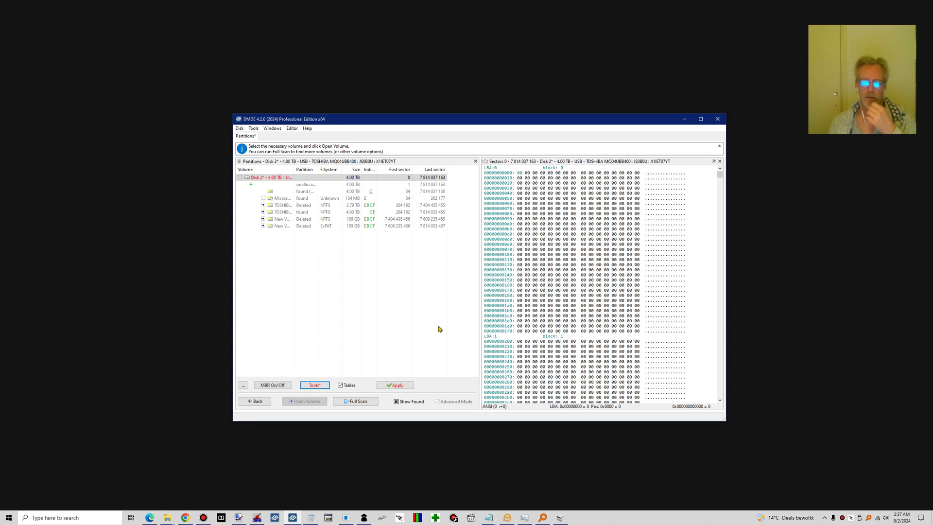
Apply the signature reset, confirming direct disk writing and acknowledging the risks
{"action": "left_click", "coordinate": [395, 385]}
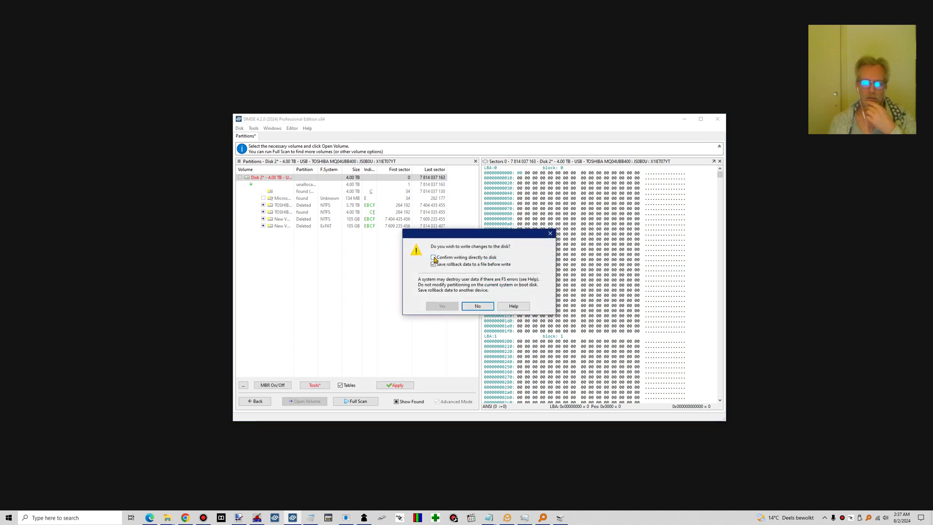
{"action": "left_click", "coordinate": [434, 258]}
{"action": "left_click", "coordinate": [439, 266]}
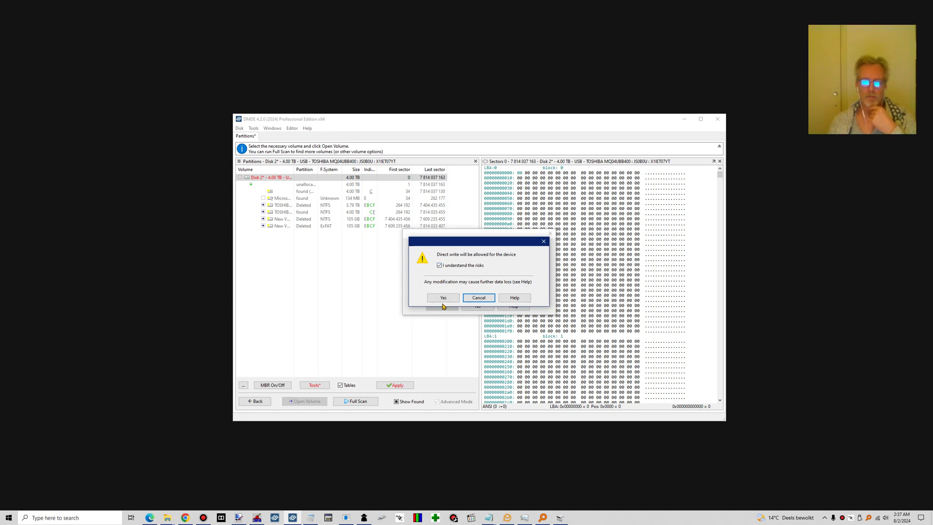
{"action": "left_click", "coordinate": [444, 299]}
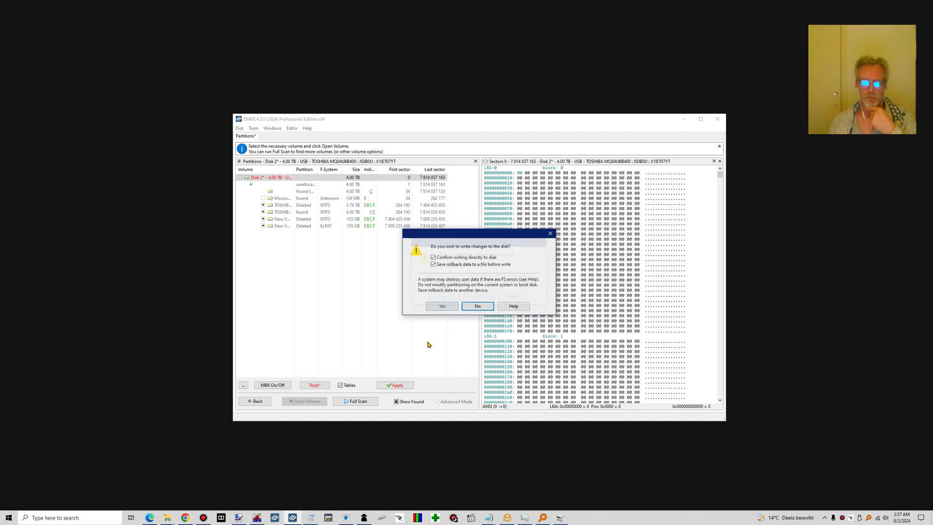
{"action": "left_click", "coordinate": [442, 306]}
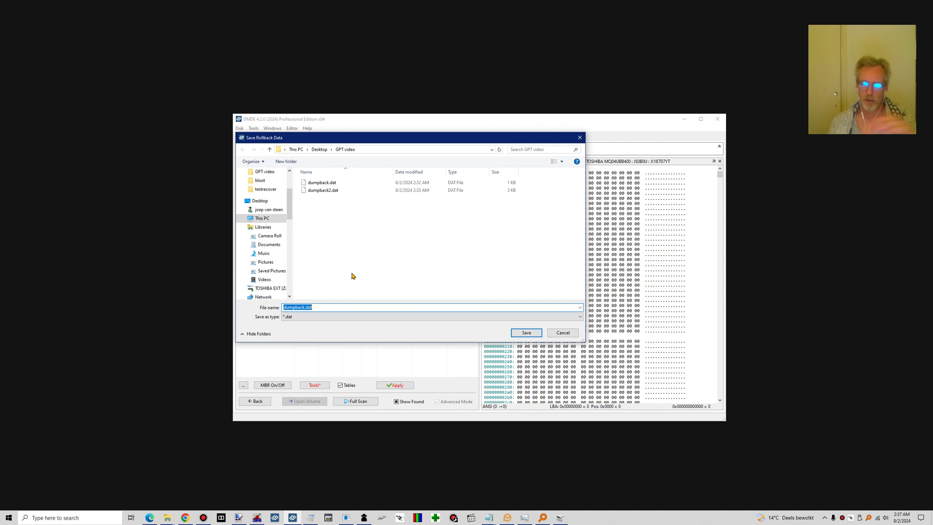
Save the rollback data as dumpbacka.dat after the read-only dumpback.dat can't be overwritten
{"action": "left_click", "coordinate": [322, 184]}
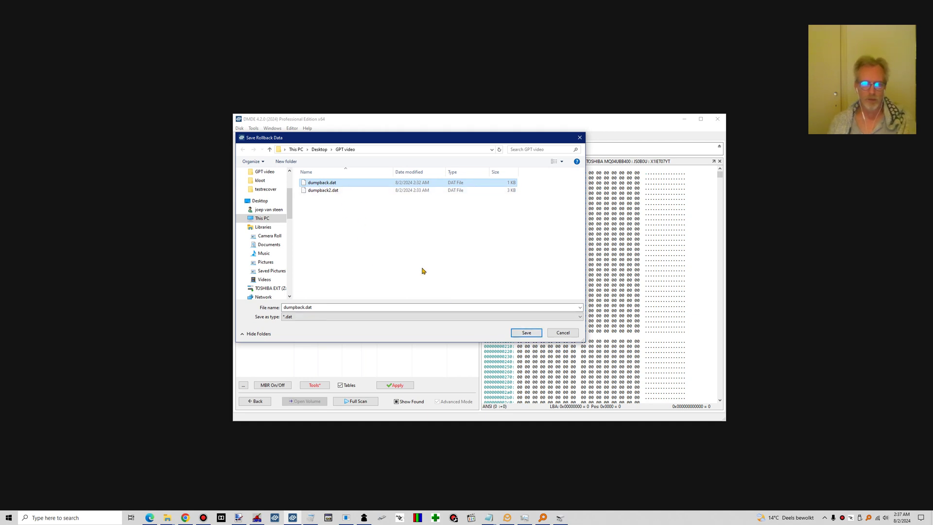
{"action": "left_click", "coordinate": [526, 333]}
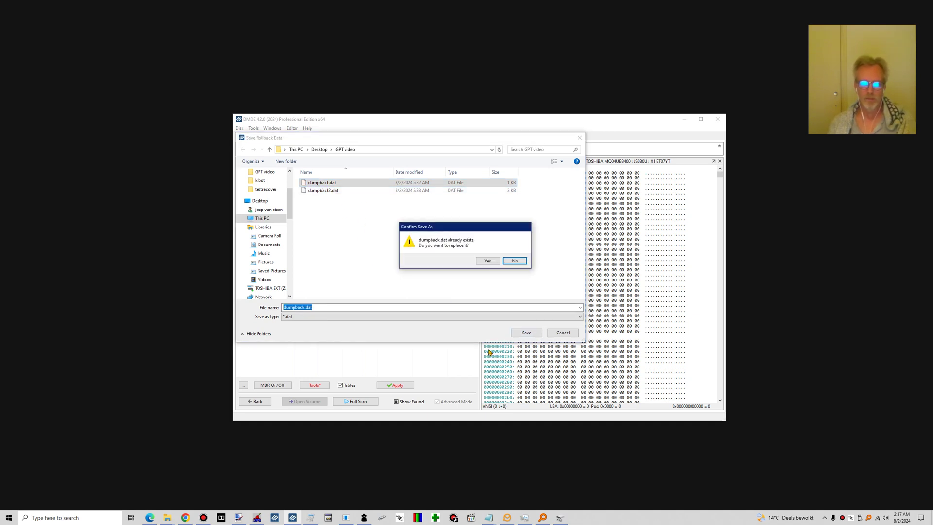
{"action": "left_click", "coordinate": [487, 260]}
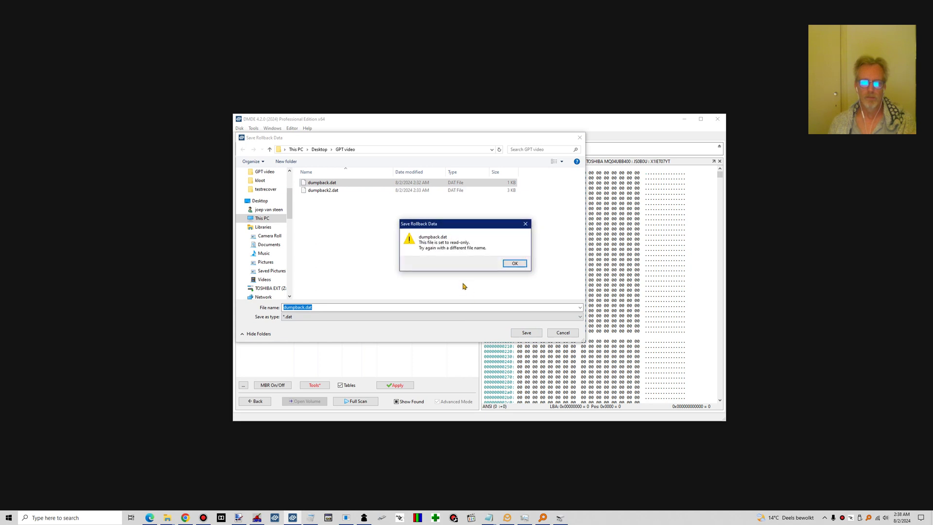
{"action": "left_click", "coordinate": [513, 265]}
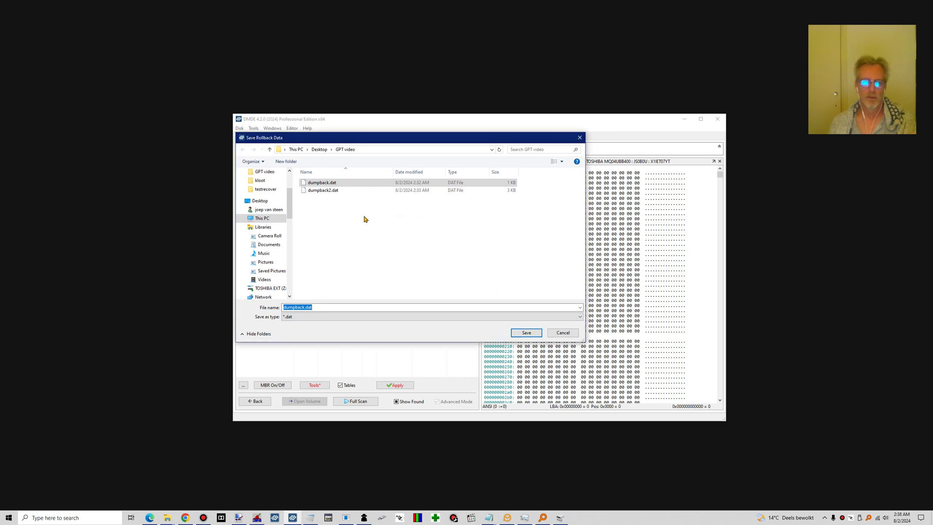
{"action": "left_click", "coordinate": [302, 307]}
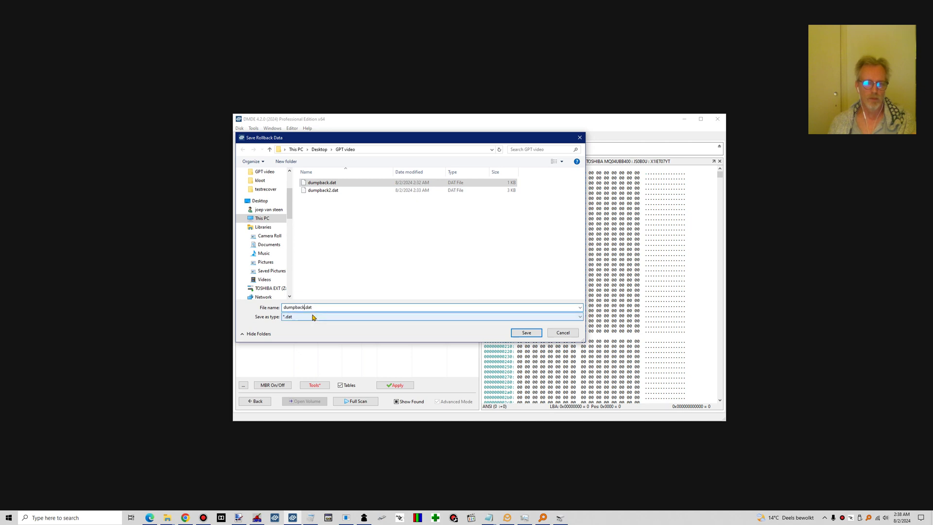
{"action": "type", "text": "a"}
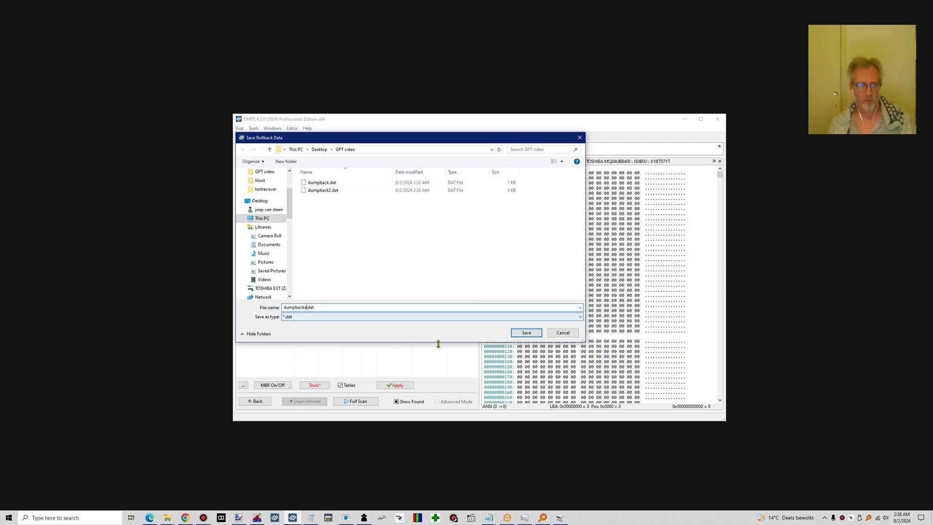
{"action": "left_click", "coordinate": [524, 335]}
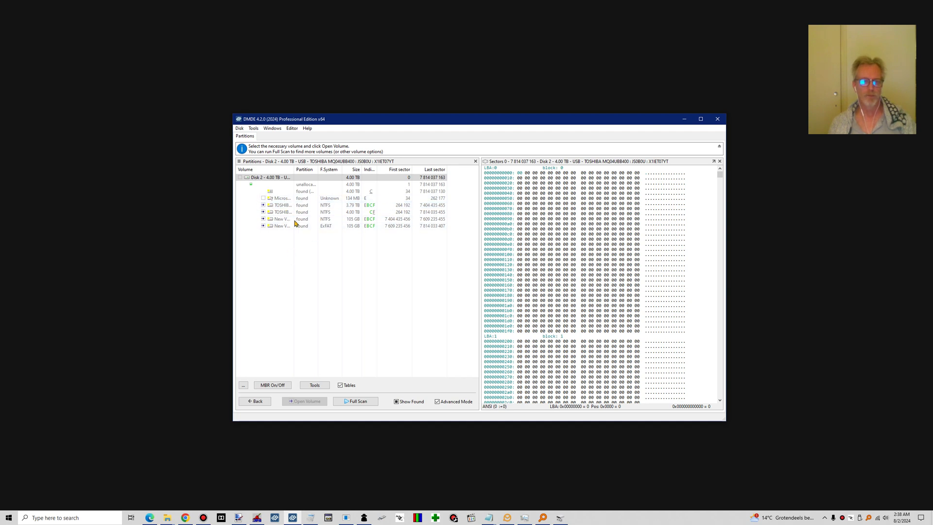
Insert the 134 MB reserved partition at sector 34 as a GUID partition despite the warnings
{"action": "left_click", "coordinate": [278, 198]}
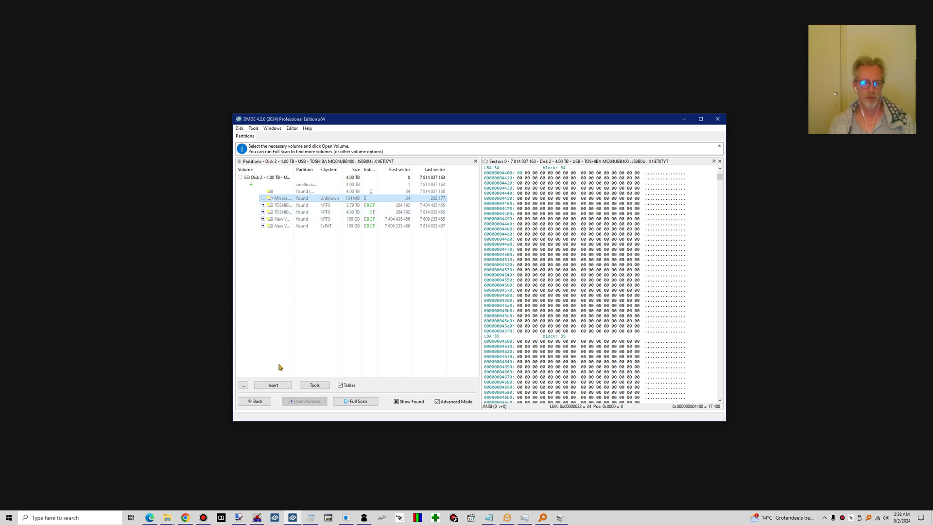
{"action": "left_click", "coordinate": [271, 385]}
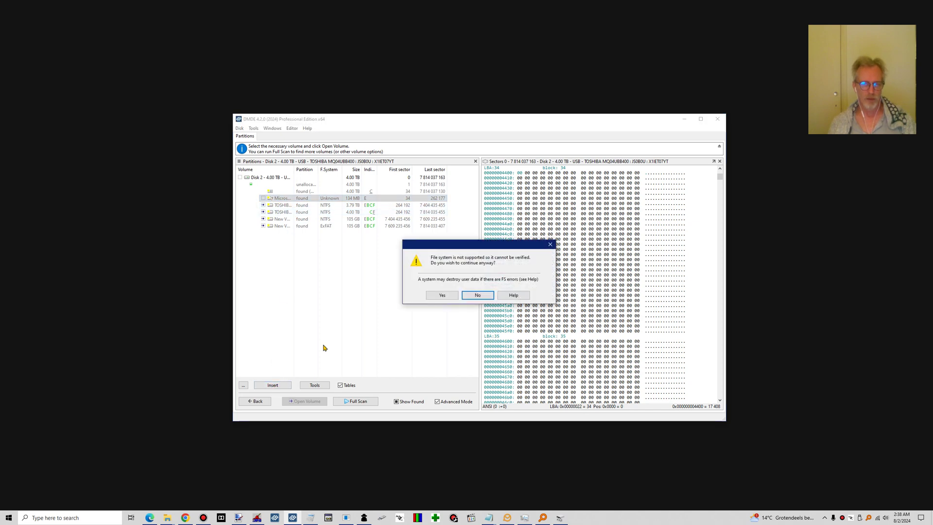
{"action": "left_click", "coordinate": [441, 295]}
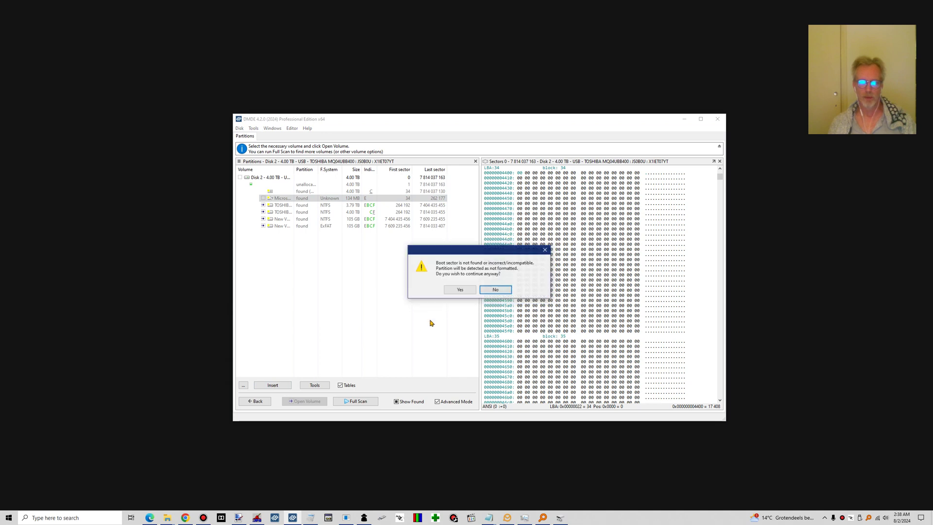
{"action": "left_click", "coordinate": [451, 291]}
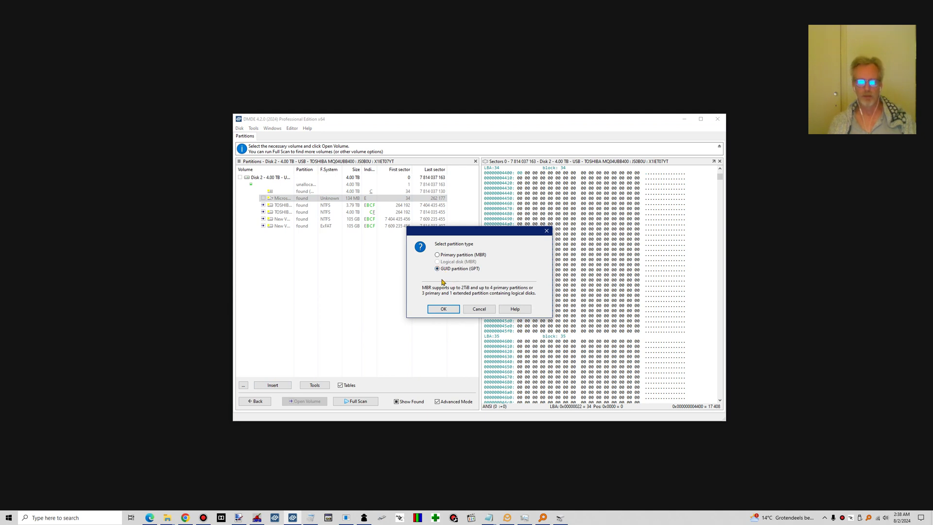
{"action": "left_click", "coordinate": [443, 310]}
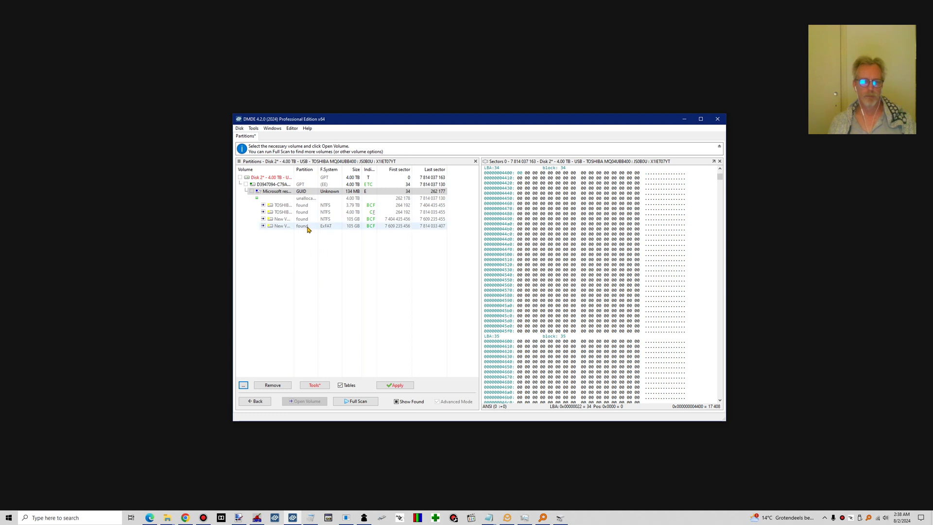
{"action": "left_click", "coordinate": [282, 206]}
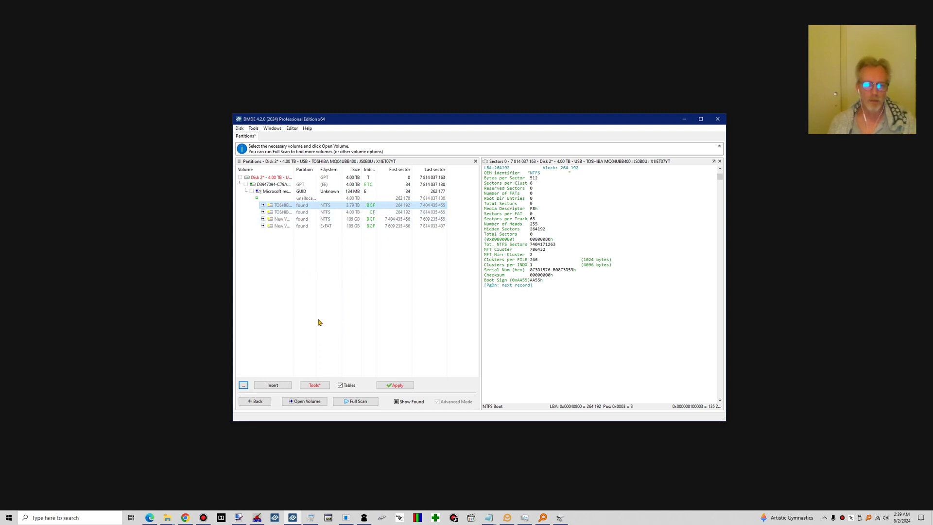
Insert the 3.79 TB NTFS, 105 GB NTFS and 105 GB exFAT volumes as GUID partitions
{"action": "left_click", "coordinate": [272, 385]}
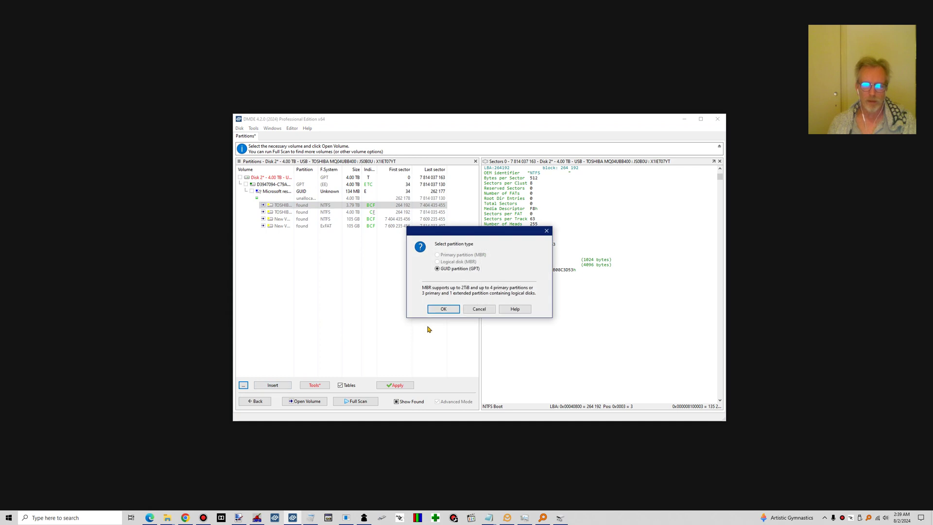
{"action": "left_click", "coordinate": [440, 312]}
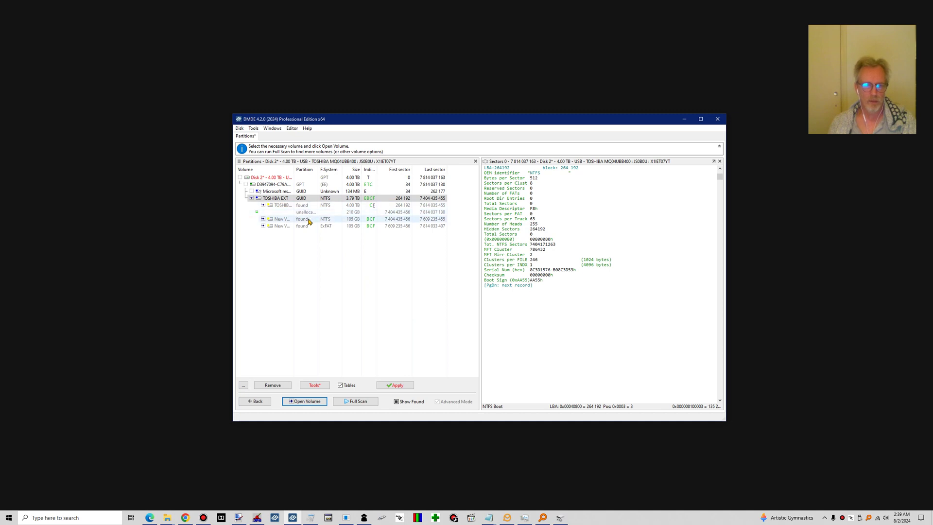
{"action": "left_click", "coordinate": [278, 219]}
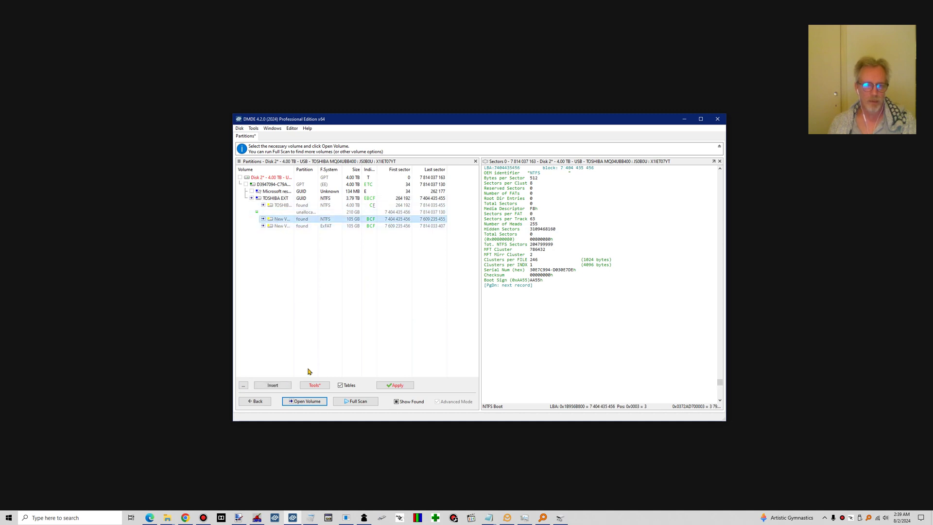
{"action": "left_click", "coordinate": [272, 385]}
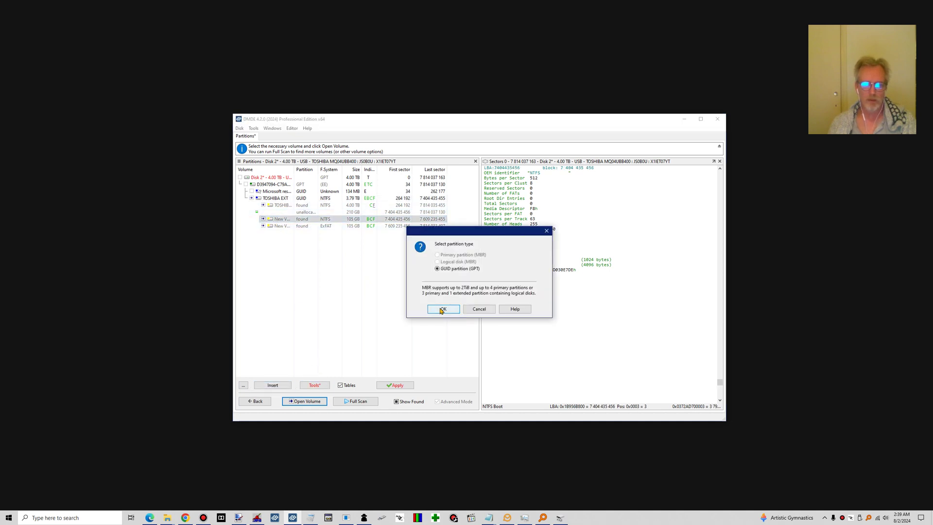
{"action": "left_click", "coordinate": [442, 309]}
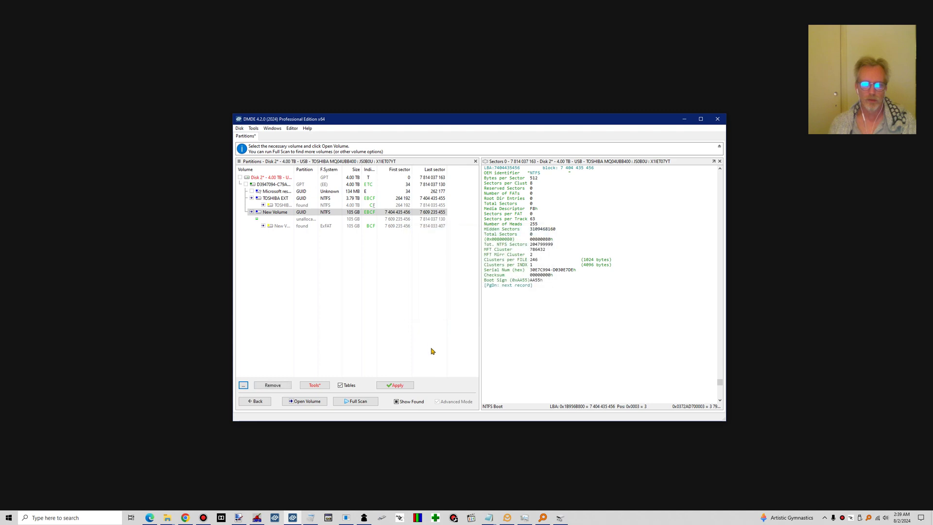
{"action": "left_click", "coordinate": [281, 228]}
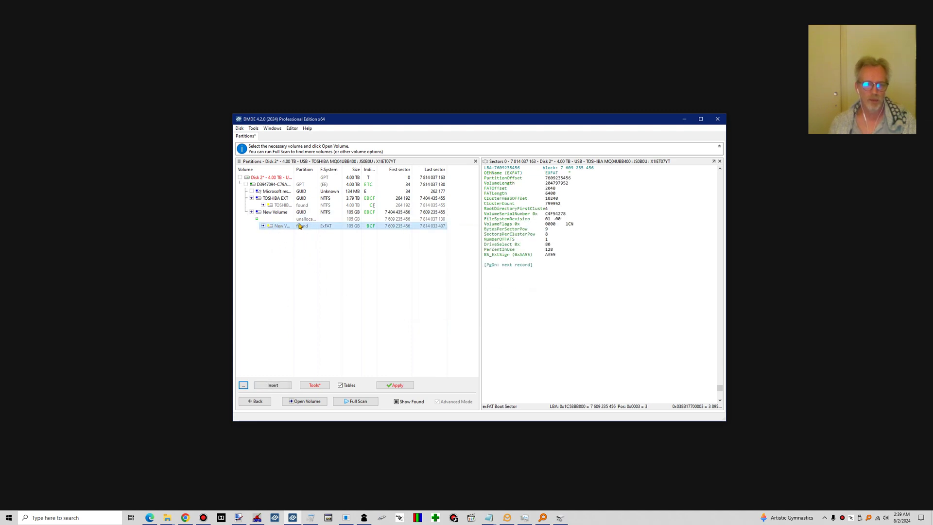
{"action": "left_click", "coordinate": [271, 385]}
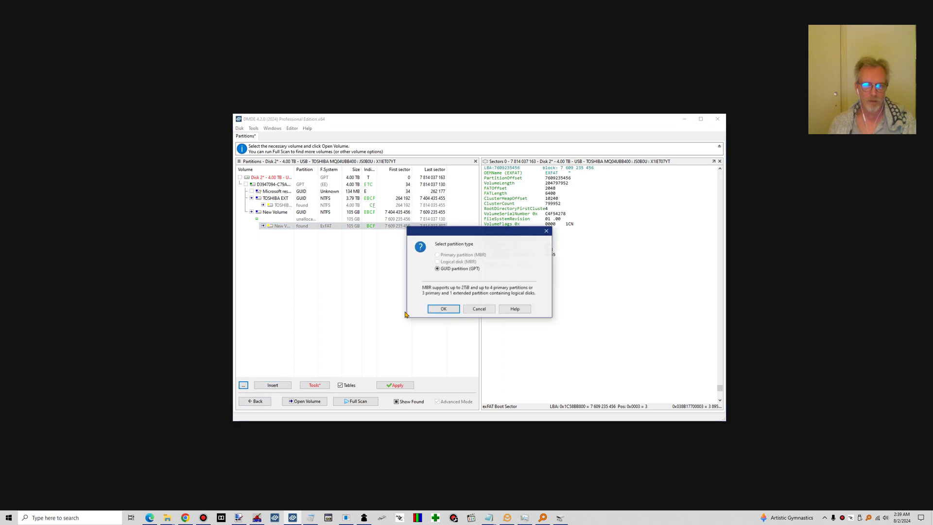
{"action": "left_click", "coordinate": [442, 310]}
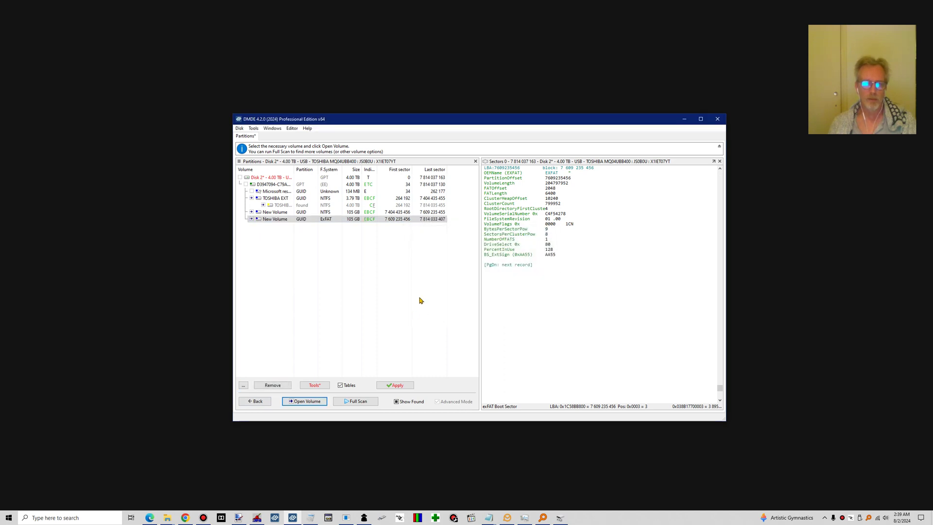
Apply the new partition table, confirming direct disk writing and acknowledging the risks
{"action": "left_click", "coordinate": [397, 385]}
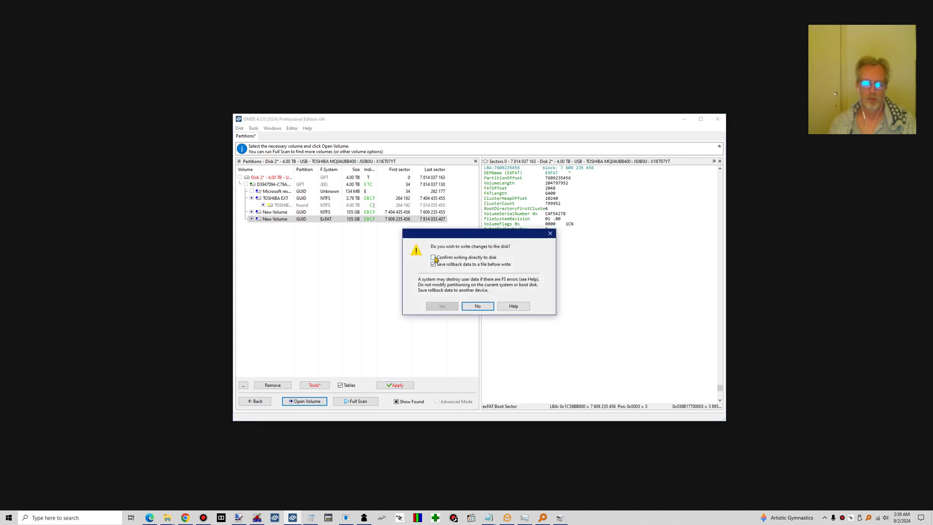
{"action": "left_click", "coordinate": [433, 257]}
{"action": "left_click", "coordinate": [440, 266]}
{"action": "left_click", "coordinate": [443, 298]}
{"action": "left_click", "coordinate": [443, 306]}
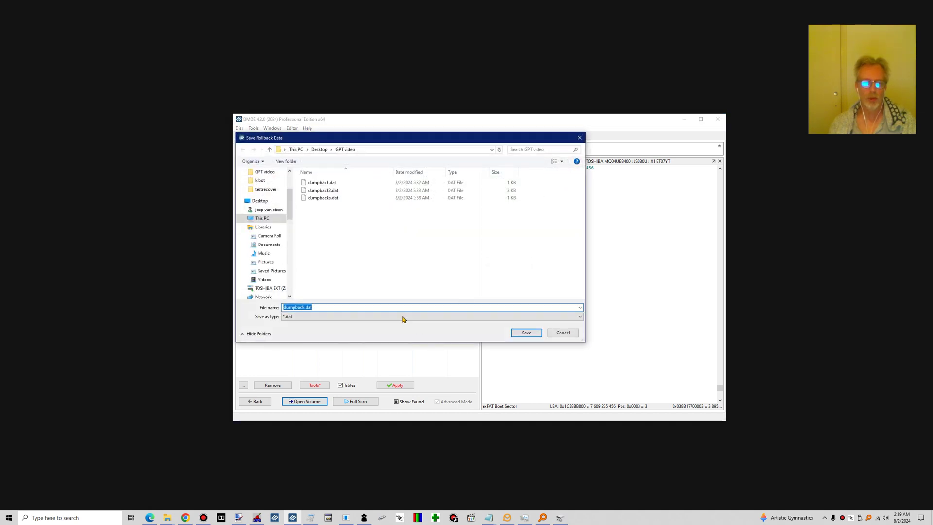
Save the rollback data under the new name dumpbackb.dat
{"action": "left_click", "coordinate": [327, 199]}
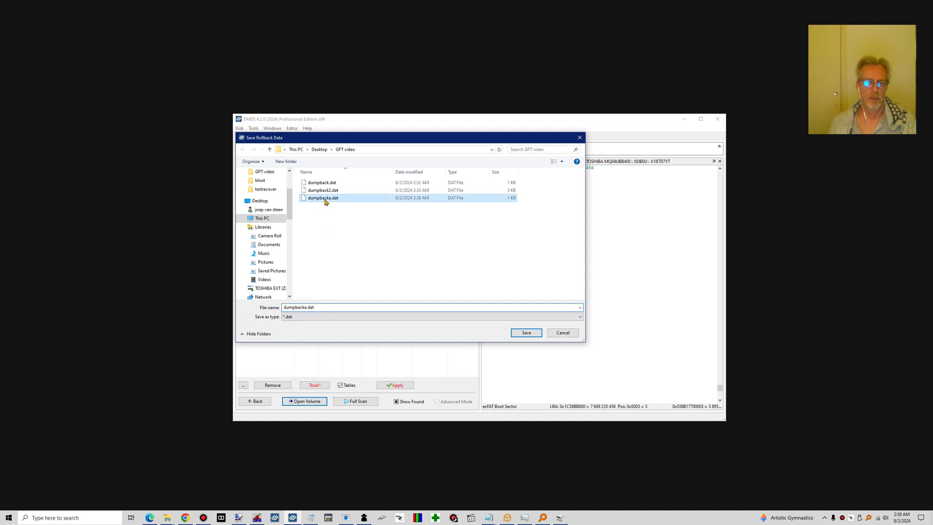
{"action": "left_click", "coordinate": [306, 307]}
{"action": "left_click", "coordinate": [306, 308]}
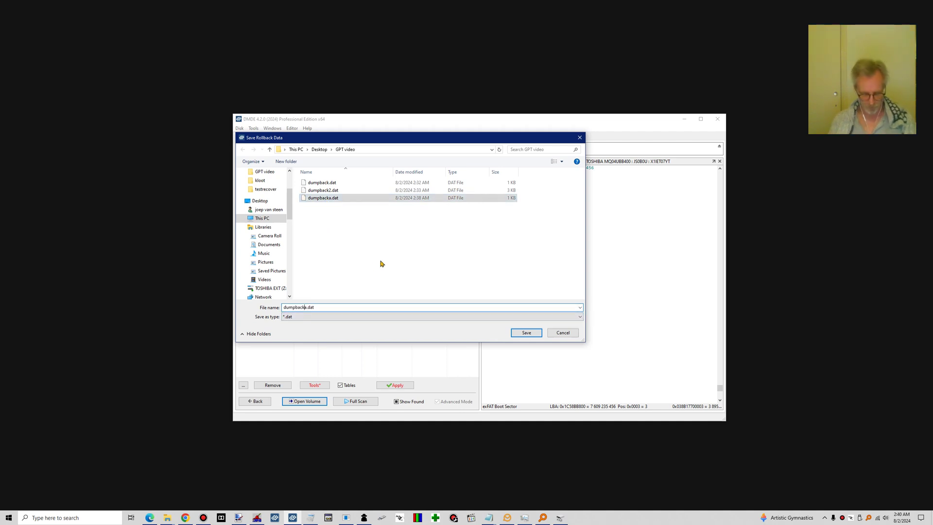
{"action": "key", "text": "BackSpace"}
{"action": "type", "text": "b"}
{"action": "left_click", "coordinate": [523, 335]}
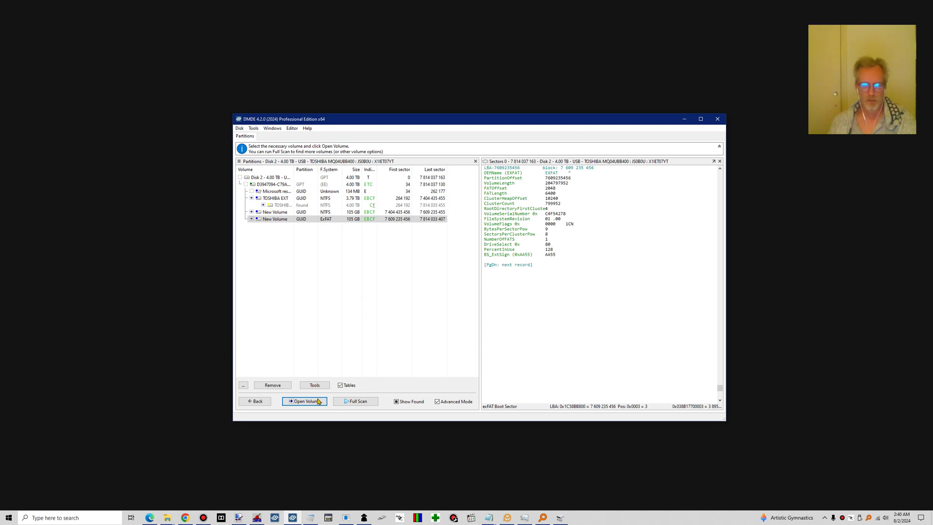
Refresh Disk Management so Disk 2 shows healthy 3530.58 GB and two 97.66 GB partitions
{"action": "left_click", "coordinate": [559, 518]}
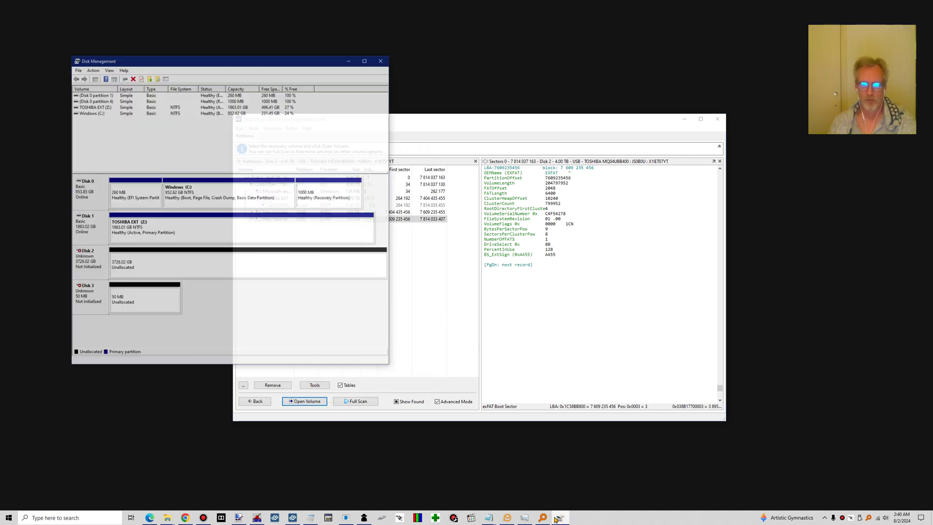
{"action": "left_click", "coordinate": [267, 252]}
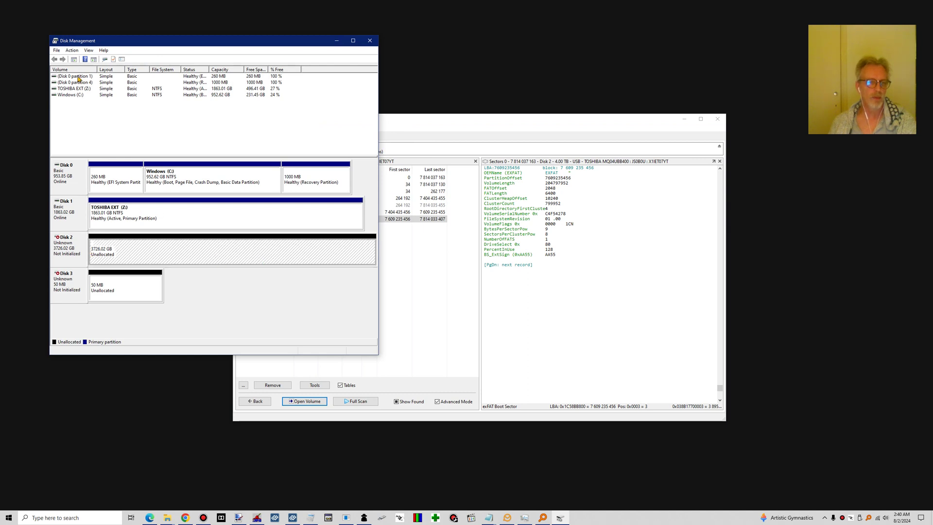
{"action": "left_click", "coordinate": [72, 50]}
{"action": "left_click", "coordinate": [82, 61]}
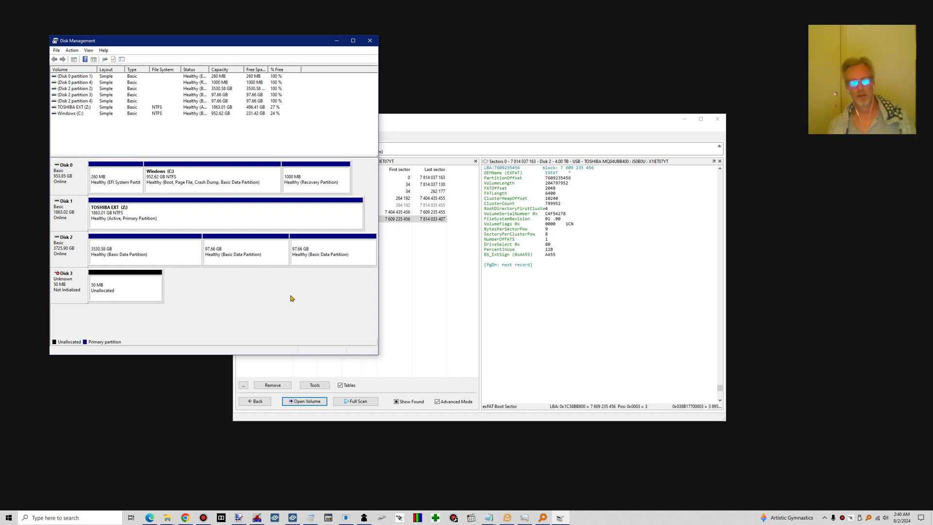
{"action": "right_click", "coordinate": [173, 256]}
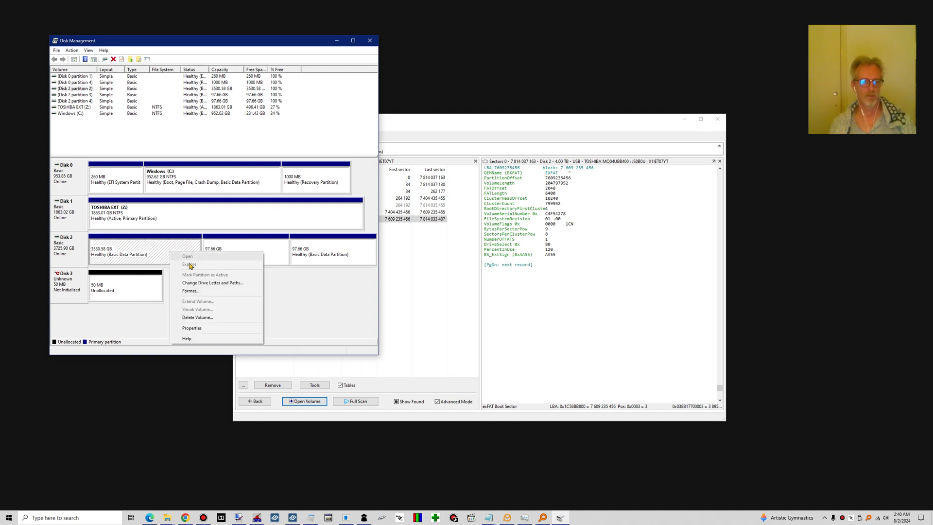